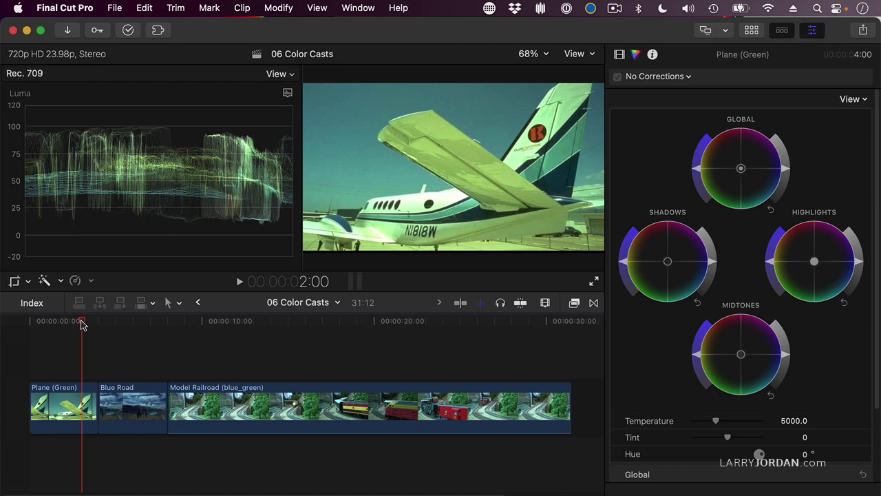
# Skim through the Plane (Green), Blue Road and Model Railroad clips, ending back on the plane
pyautogui.click(78, 320)
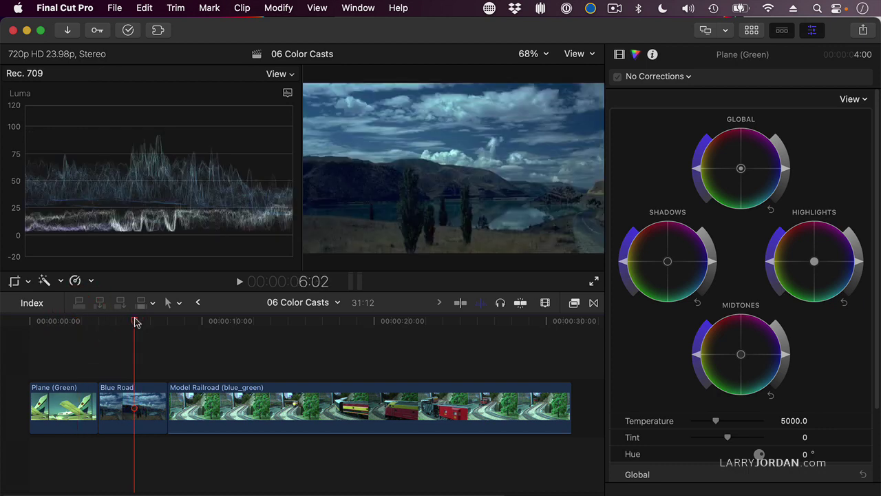
pyautogui.click(140, 320)
pyautogui.moveTo(254, 321); pyautogui.dragTo(294, 321)
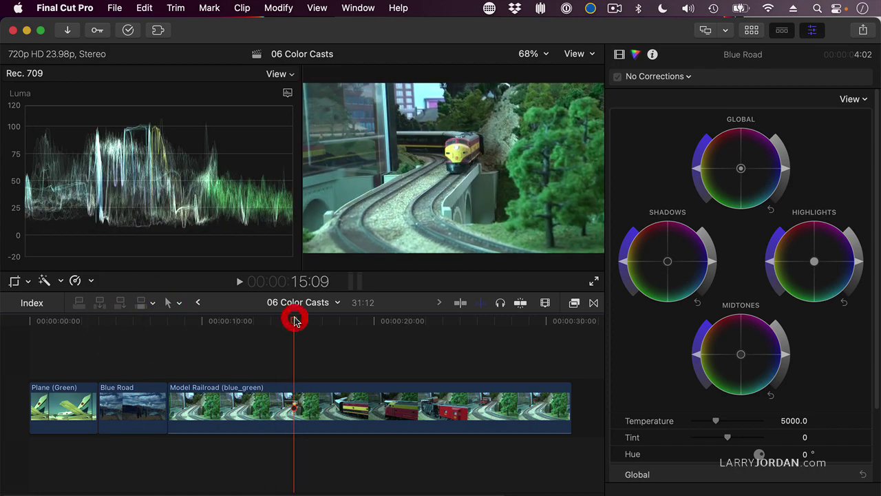
pyautogui.click(56, 321)
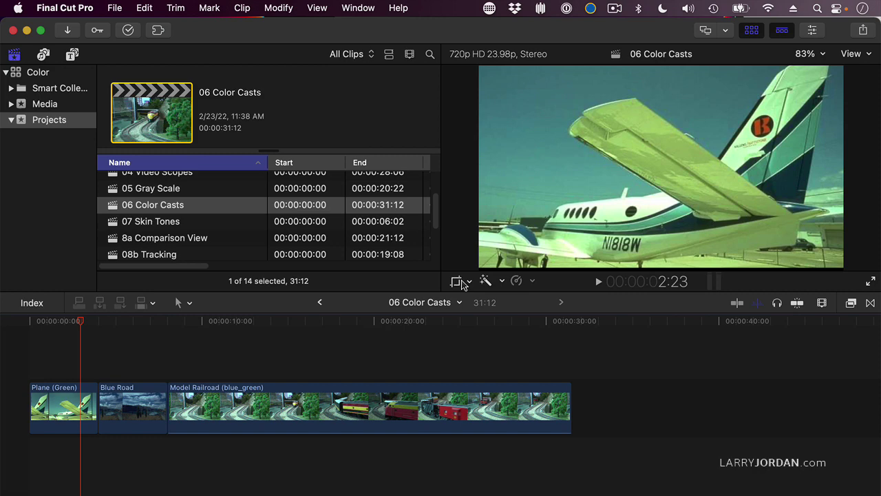
# At 50% viewer zoom, crop the Plane (Green) image to a small wing patch and hide the Browser
pyautogui.click(456, 282)
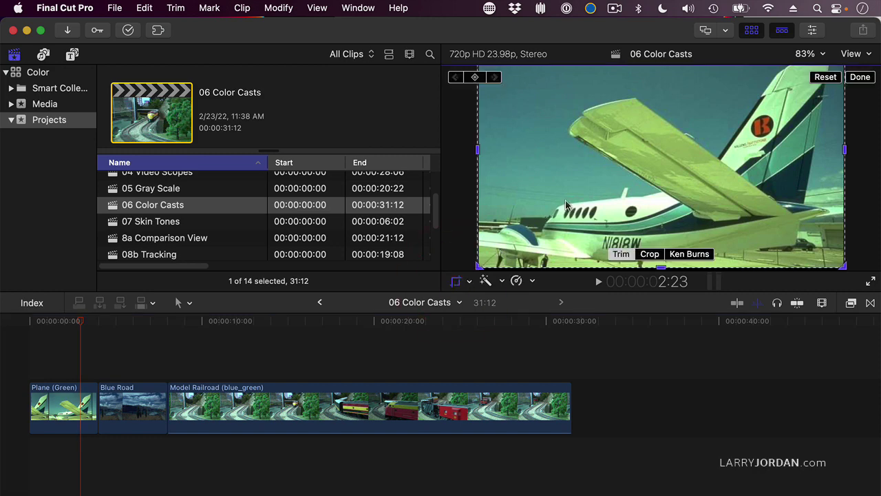
pyautogui.click(810, 54)
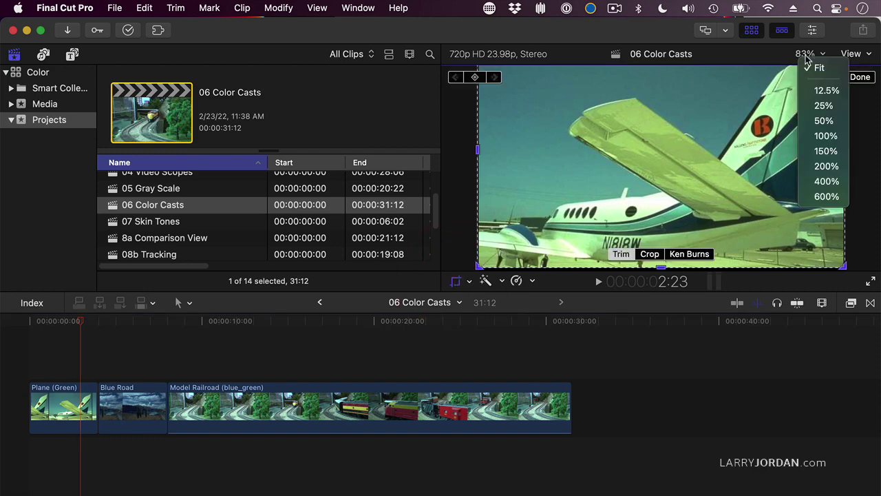
pyautogui.click(811, 121)
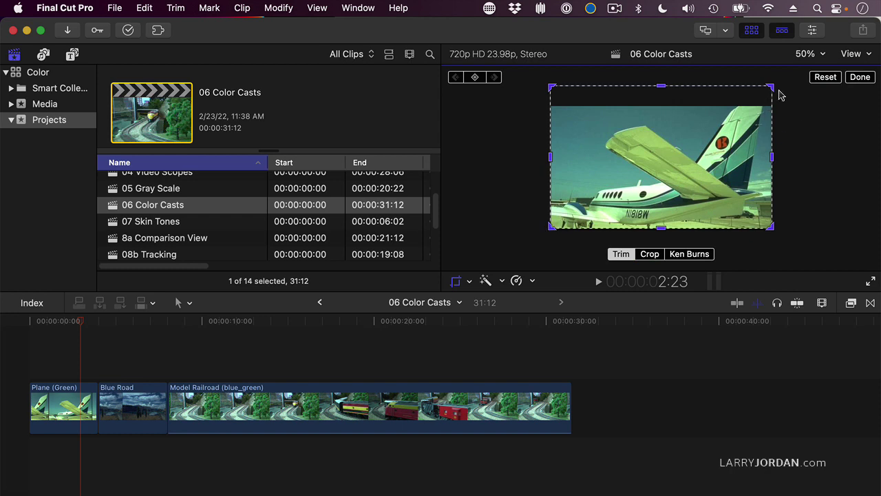
pyautogui.moveTo(771, 88)
pyautogui.mouseDown()
pyautogui.moveTo(744, 149)
pyautogui.moveTo(711, 173)
pyautogui.mouseUp()
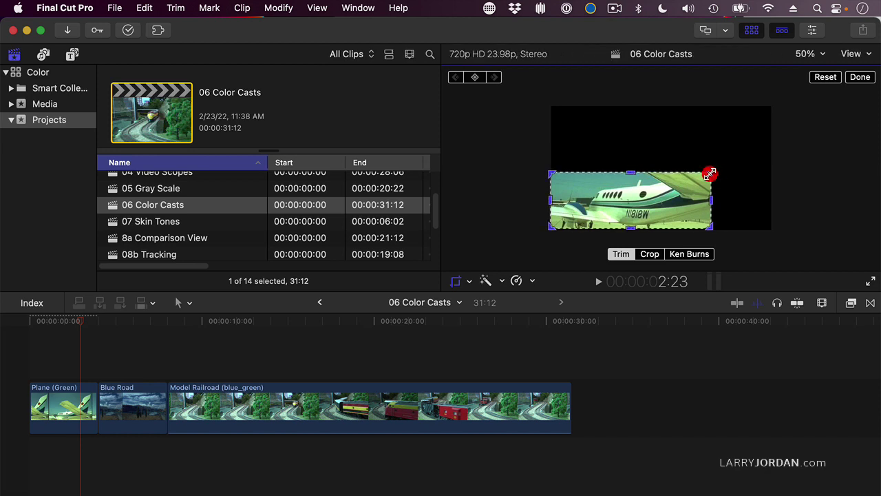
pyautogui.moveTo(551, 228); pyautogui.dragTo(679, 191)
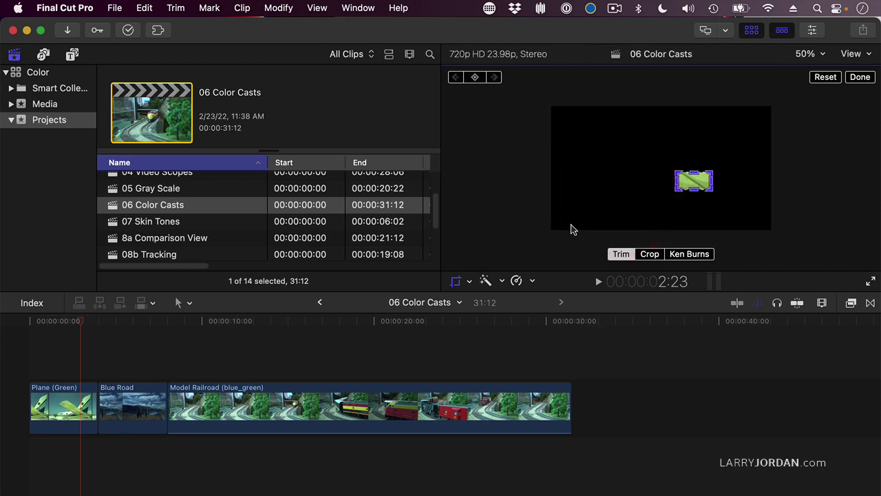
pyautogui.click(333, 136)
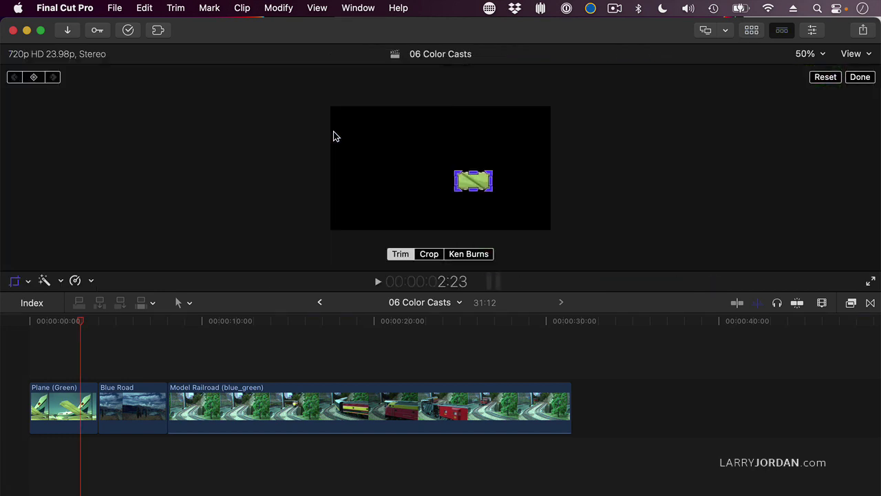
# Show the Video Scopes and the Color Inspector's colour wheels for the Plane clip
pyautogui.press('super+7')
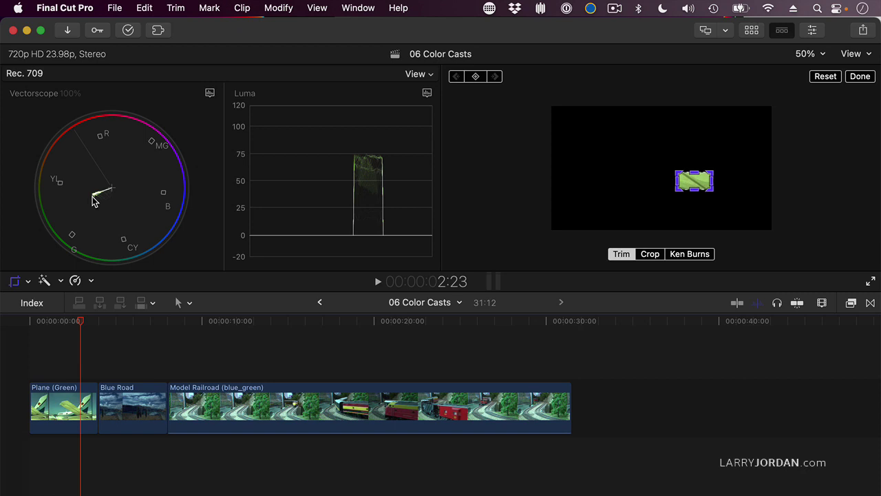
pyautogui.press('super+4')
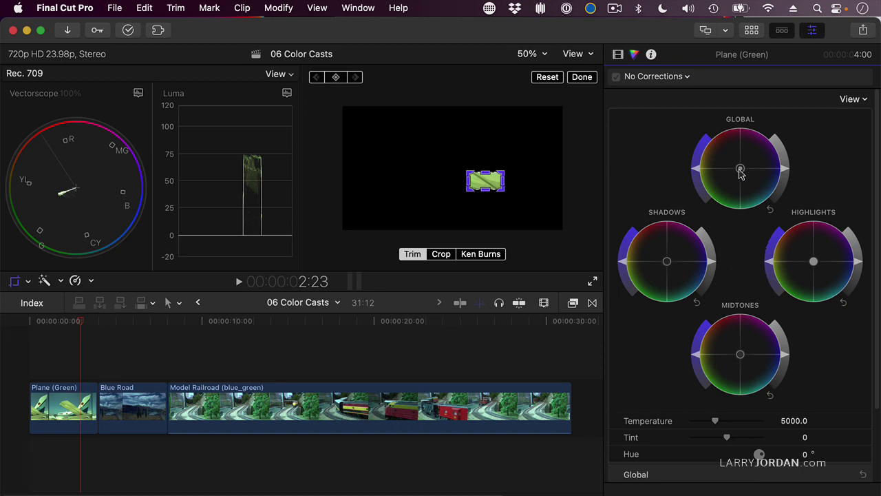
# Add Color Wheels 1, push the Global puck toward blue-magenta, and reset the crop to full frame
pyautogui.click(740, 169)
pyautogui.moveTo(744, 172); pyautogui.dragTo(871, 146)
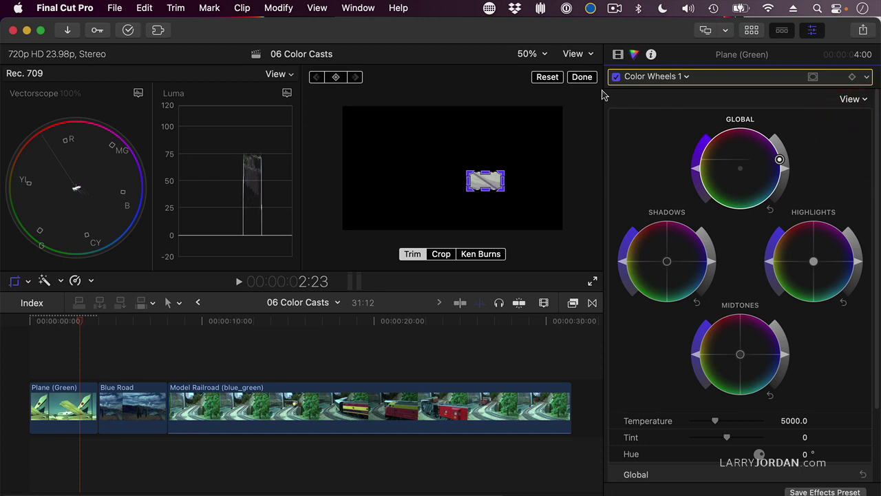
pyautogui.click(549, 77)
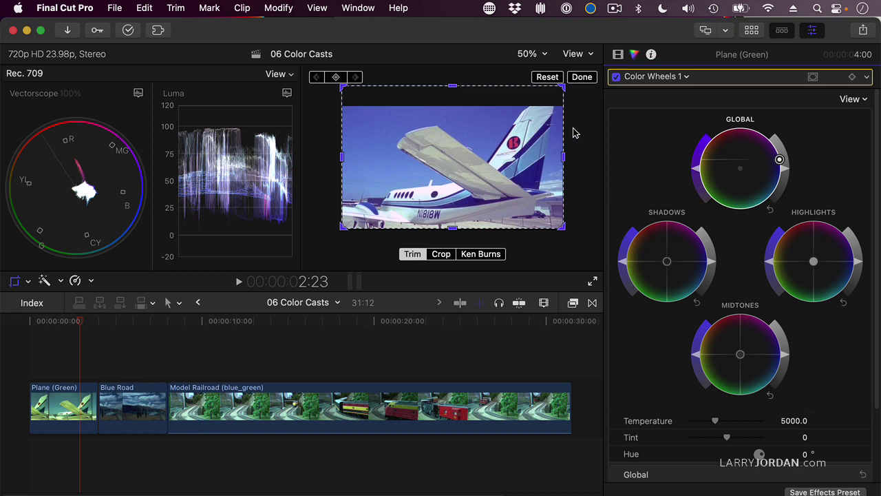
pyautogui.click(615, 77)
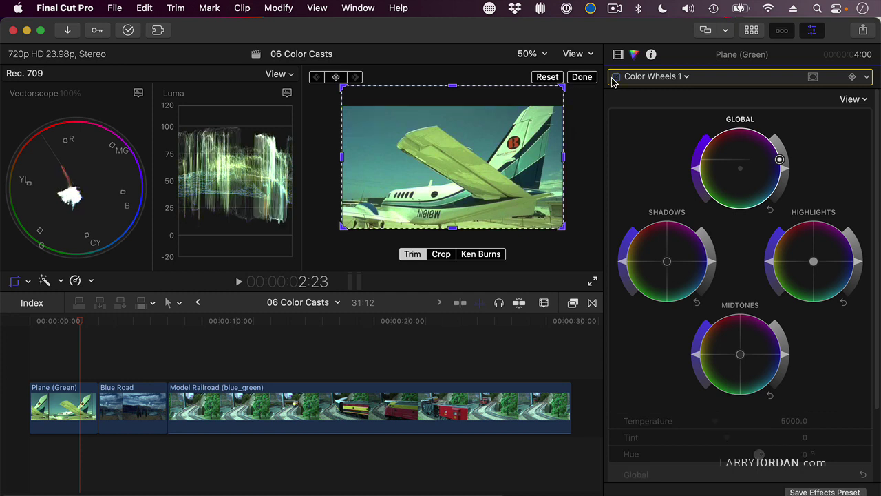
pyautogui.click(614, 77)
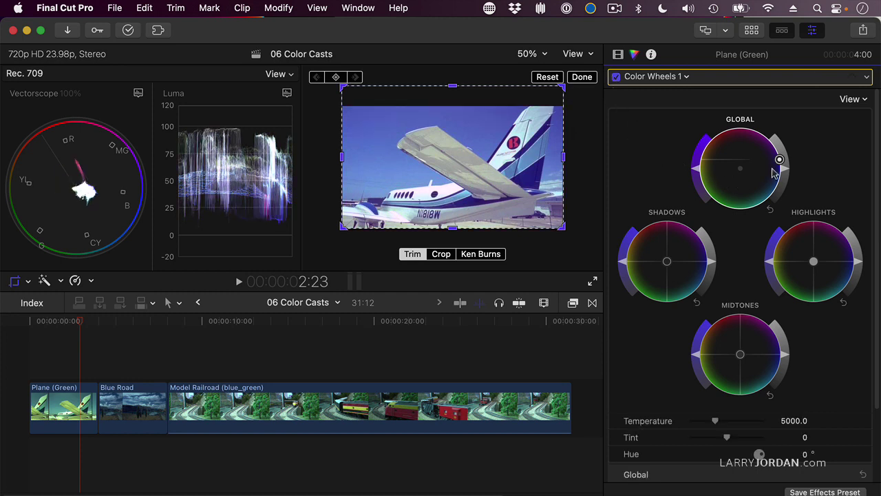
pyautogui.moveTo(780, 160); pyautogui.dragTo(771, 173)
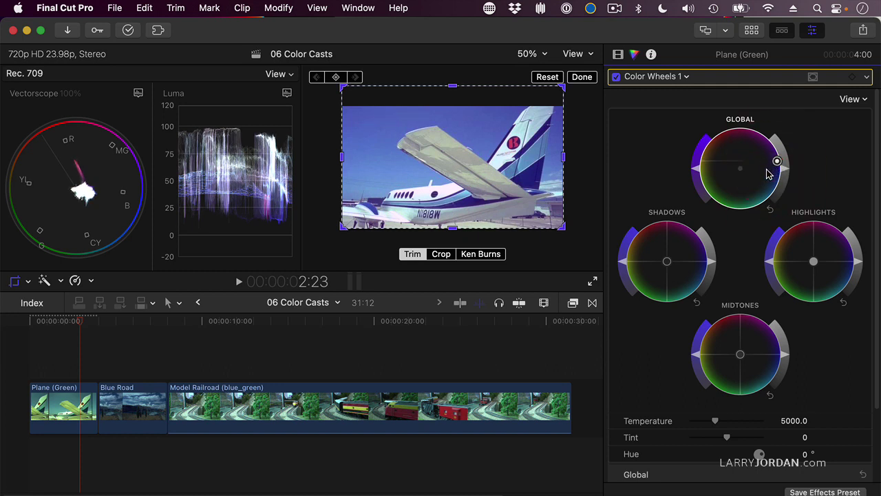
pyautogui.click(588, 77)
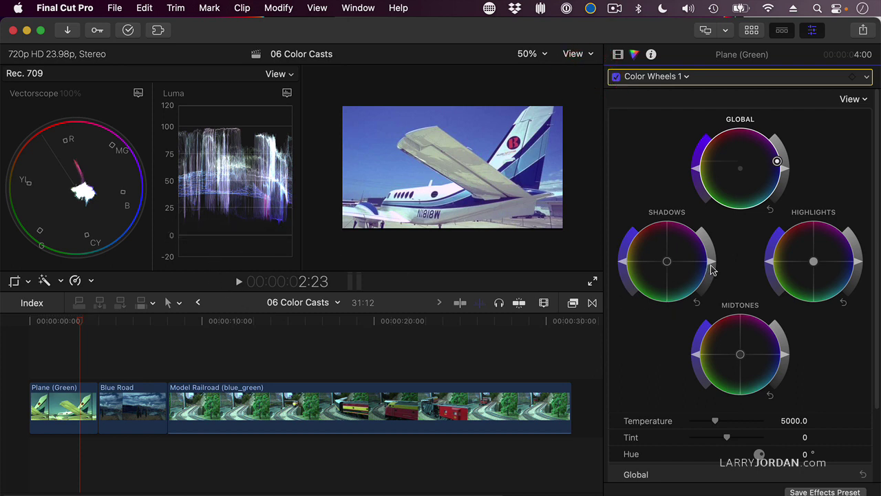
# Lower the plane's Shadows and Midtones brightness, comparing with Color Wheels 1 toggled off and on
pyautogui.moveTo(712, 270); pyautogui.dragTo(712, 280)
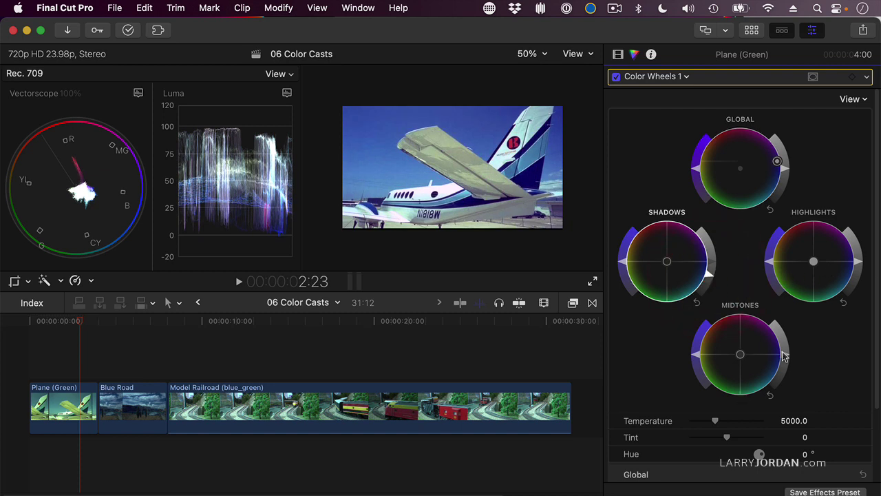
pyautogui.moveTo(785, 358); pyautogui.dragTo(786, 378)
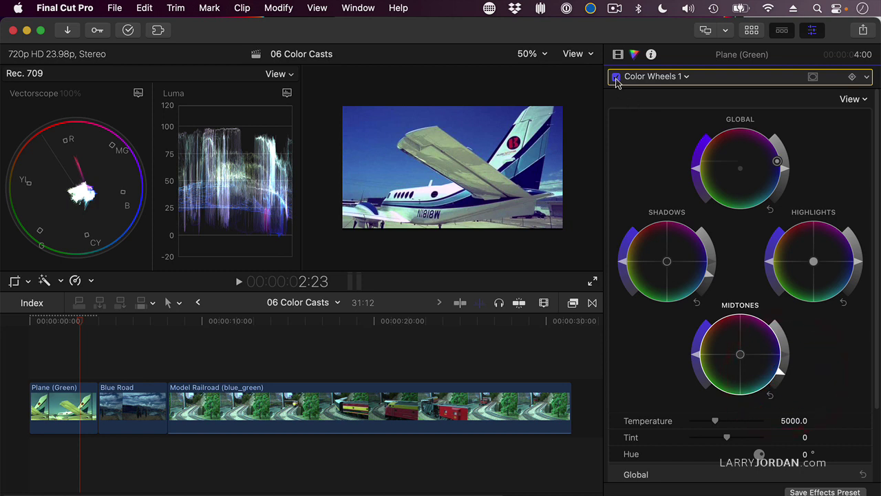
pyautogui.click(616, 77)
pyautogui.click(616, 77)
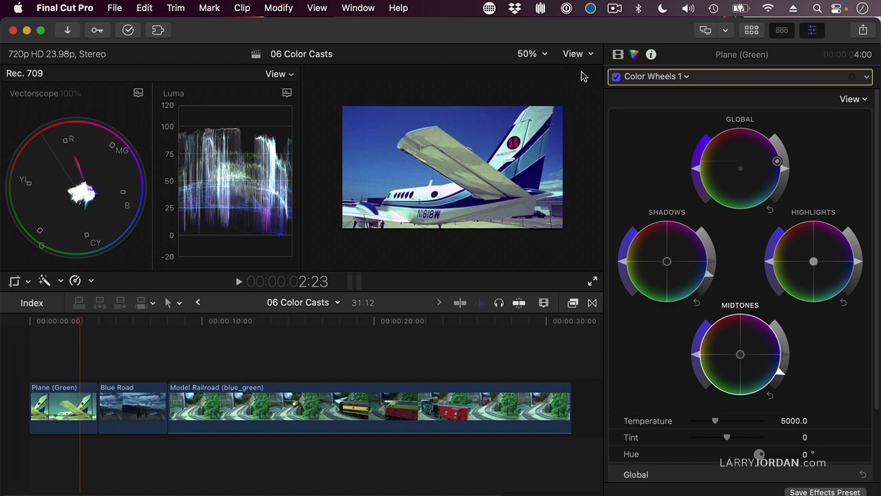
pyautogui.click(616, 77)
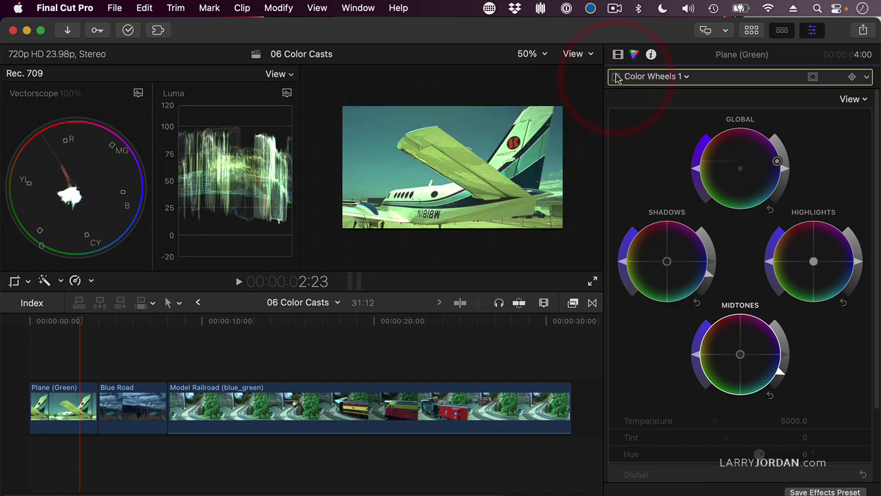
pyautogui.click(616, 77)
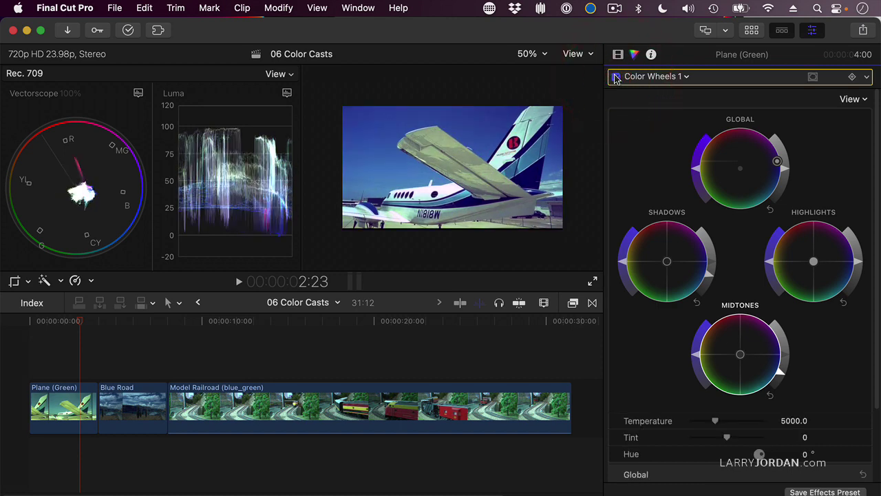
pyautogui.click(617, 77)
pyautogui.click(616, 77)
pyautogui.click(616, 77)
# Select the Blue Road clip and crop its image to a small bottom-right strip
pyautogui.click(128, 320)
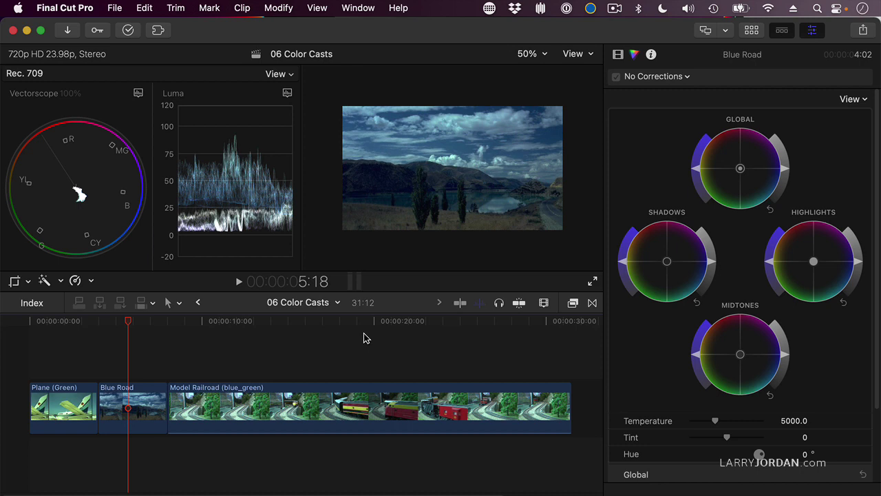
pyautogui.click(139, 405)
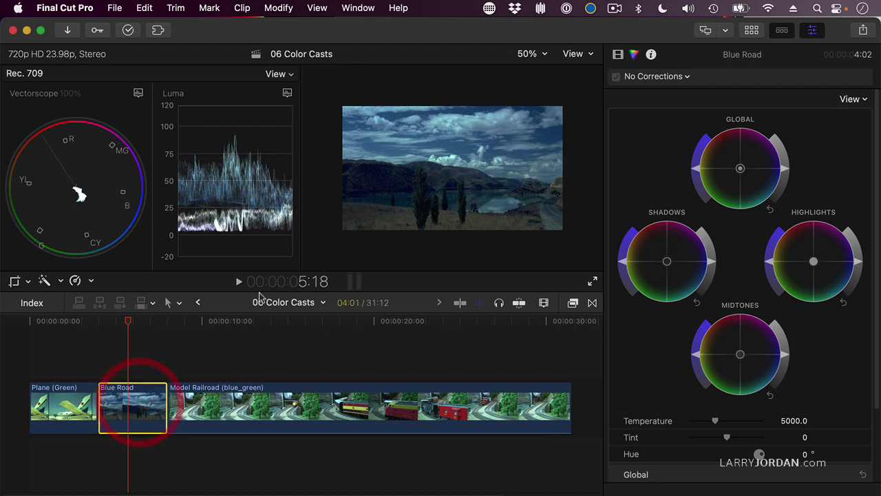
pyautogui.click(15, 281)
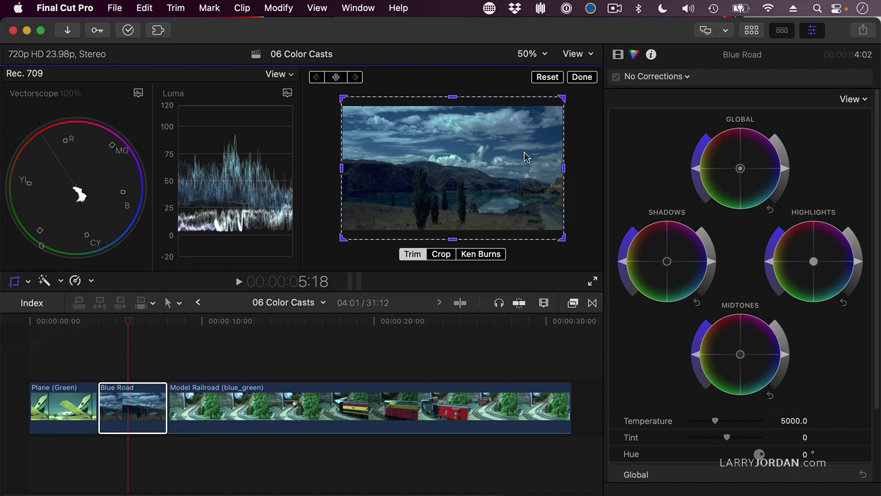
pyautogui.moveTo(344, 98); pyautogui.dragTo(544, 204)
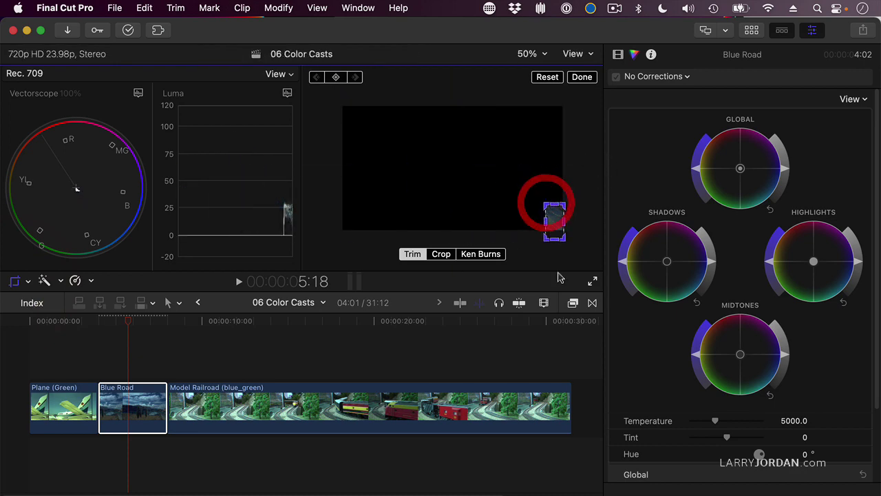
pyautogui.moveTo(558, 244); pyautogui.dragTo(558, 221)
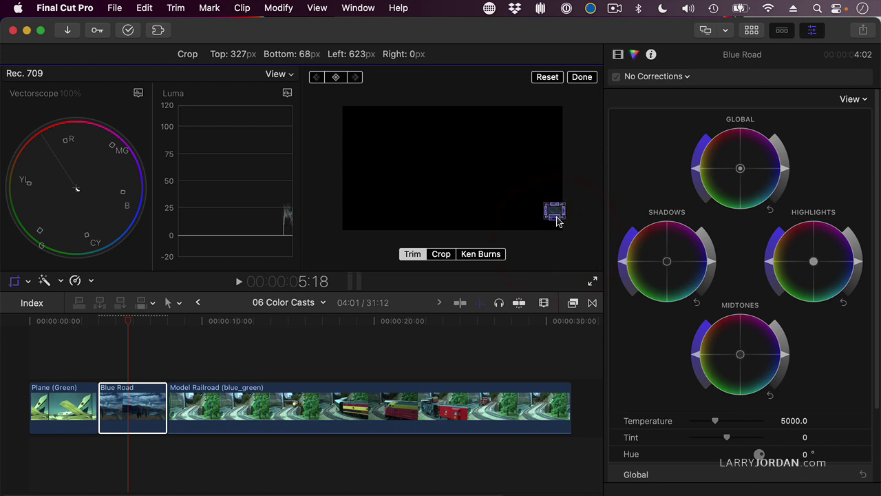
# Nudge Blue Road's Global wheel slightly toward orange and restore the full frame
pyautogui.moveTo(292, 222)
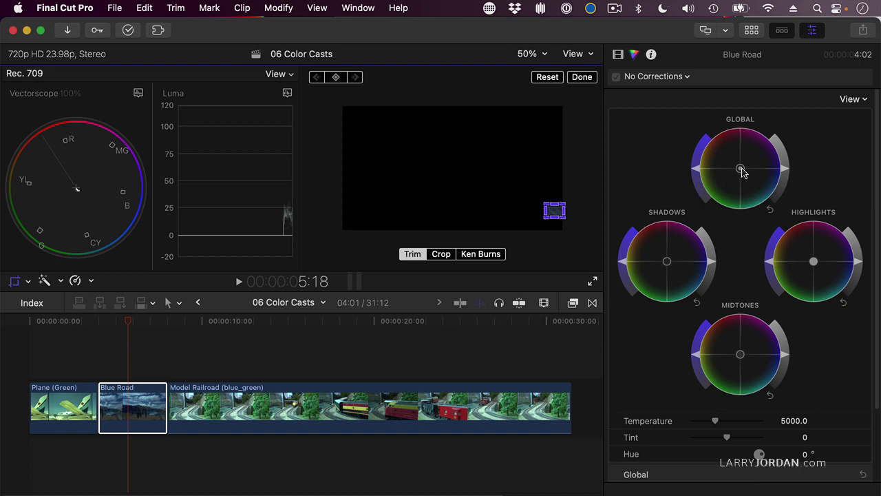
pyautogui.moveTo(740, 168); pyautogui.dragTo(722, 146)
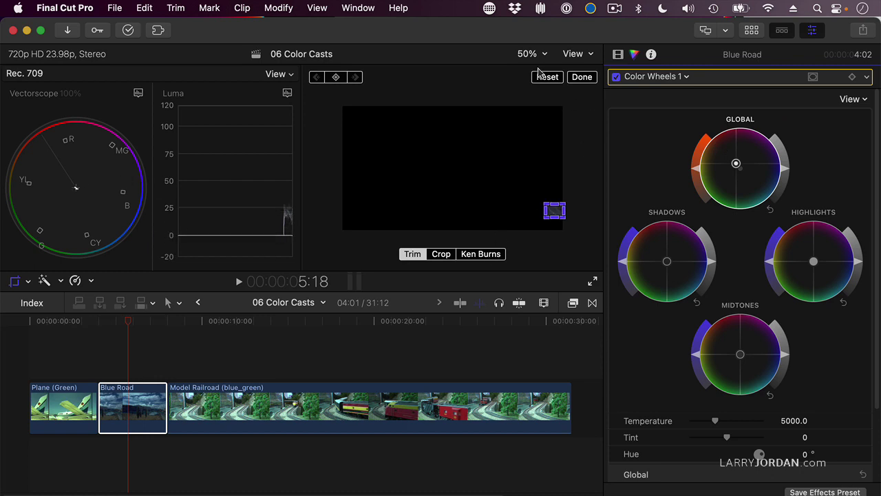
pyautogui.click(543, 79)
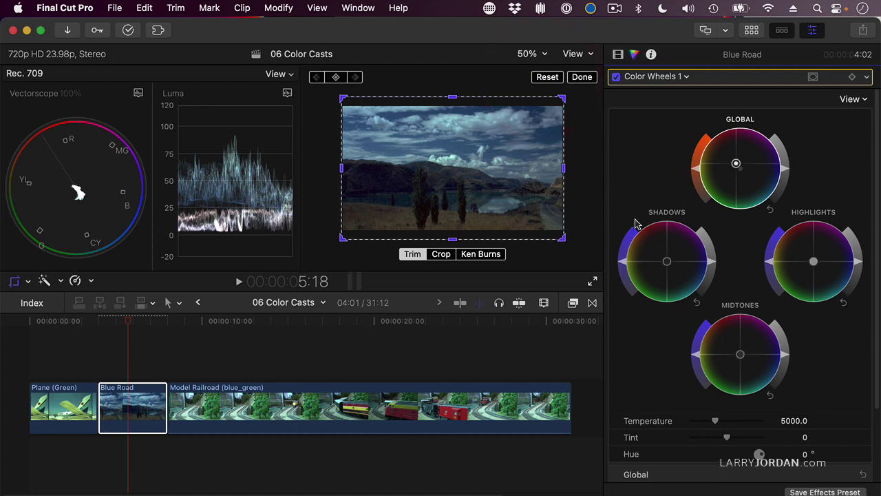
# Raise Blue Road's Midtones and Highlights brightness and pull its Shadows slightly down
pyautogui.moveTo(714, 267); pyautogui.dragTo(714, 269)
pyautogui.click(714, 269)
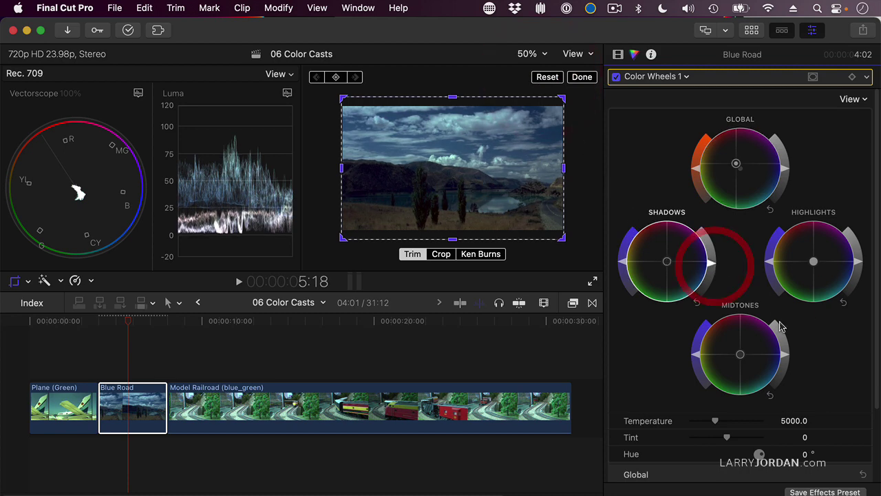
pyautogui.moveTo(858, 263); pyautogui.dragTo(857, 249)
pyautogui.click(857, 250)
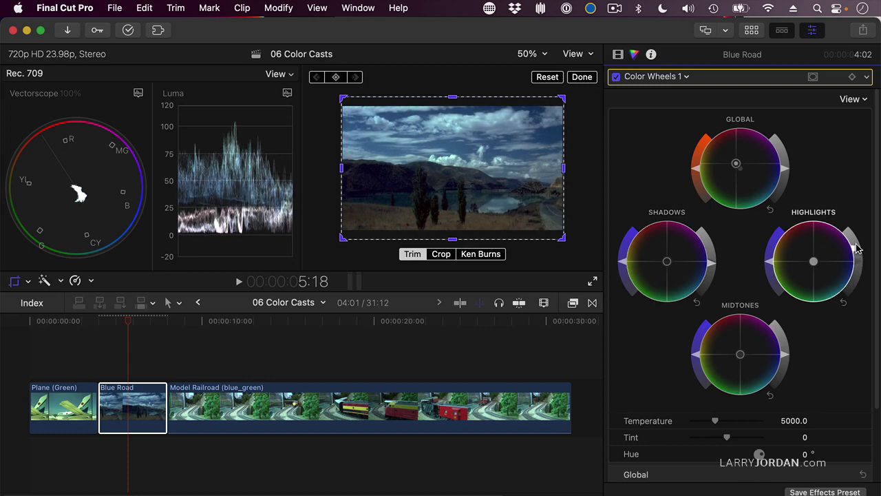
pyautogui.moveTo(787, 356); pyautogui.dragTo(776, 332)
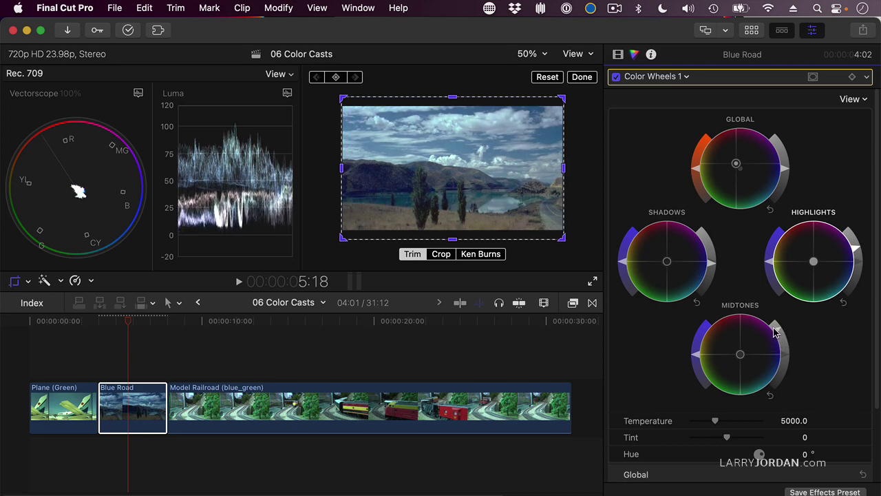
pyautogui.moveTo(714, 270); pyautogui.dragTo(712, 274)
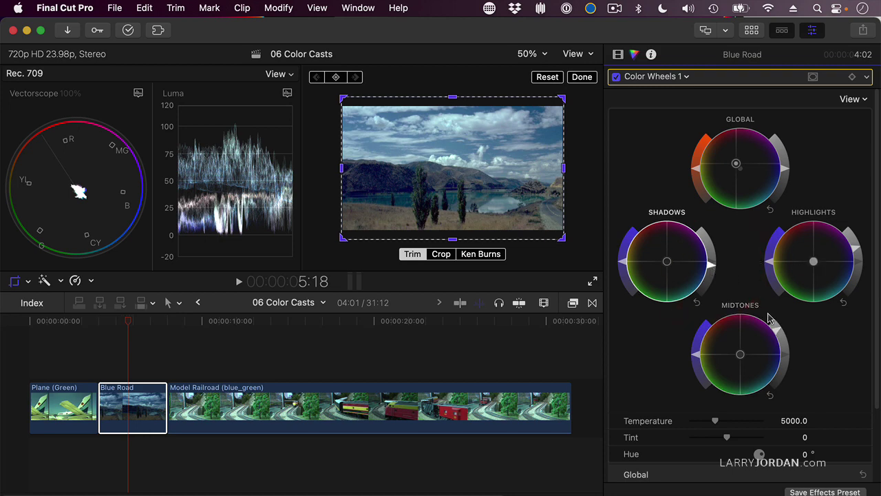
pyautogui.moveTo(778, 332); pyautogui.dragTo(805, 330)
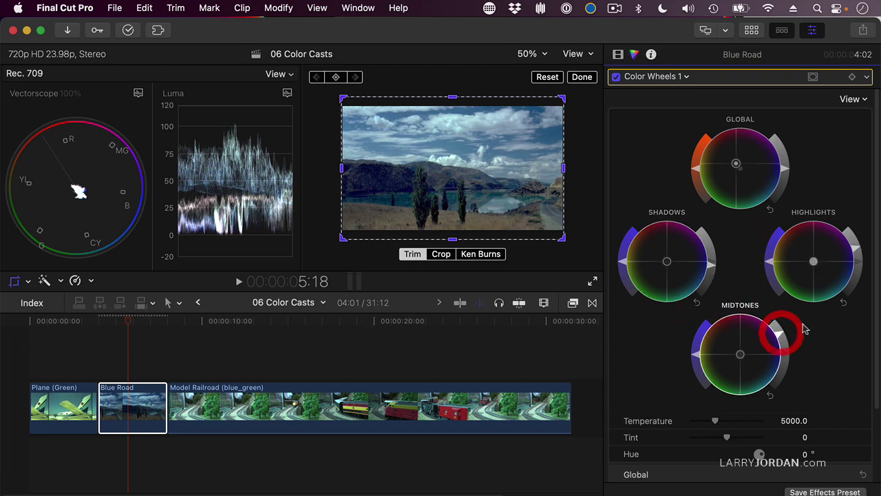
pyautogui.moveTo(859, 249); pyautogui.dragTo(859, 241)
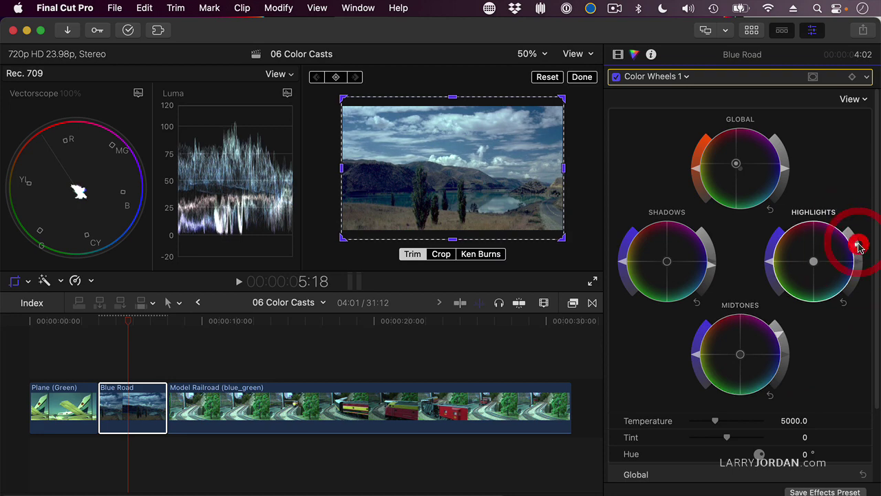
# Close the transform controls and toggle Color Wheels 1 off and on to compare Blue Road
pyautogui.click(585, 76)
pyautogui.click(617, 76)
pyautogui.click(617, 76)
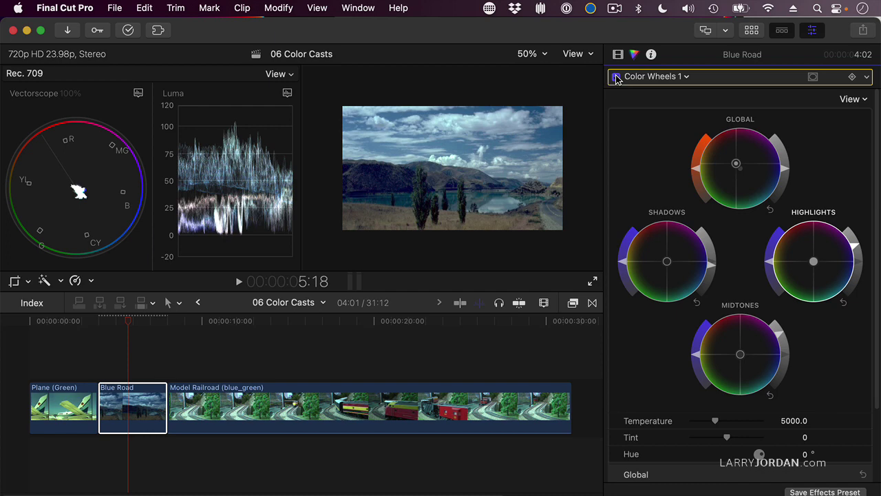
pyautogui.click(616, 76)
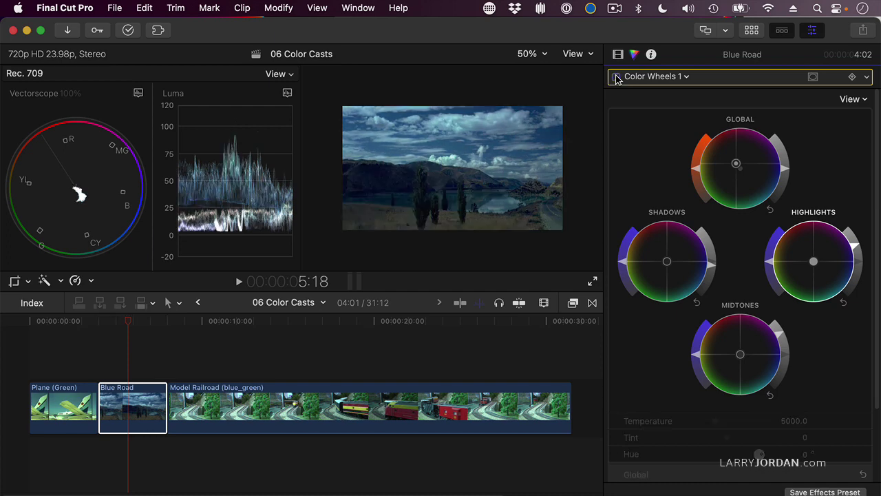
pyautogui.click(616, 77)
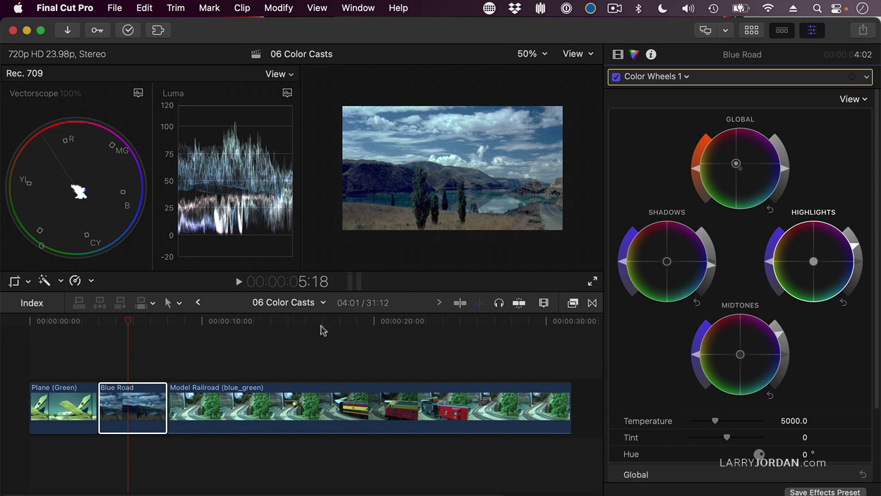
# Play and pause through the Model Railroad clip, stopping at 00:00:23:14
pyautogui.click(190, 338)
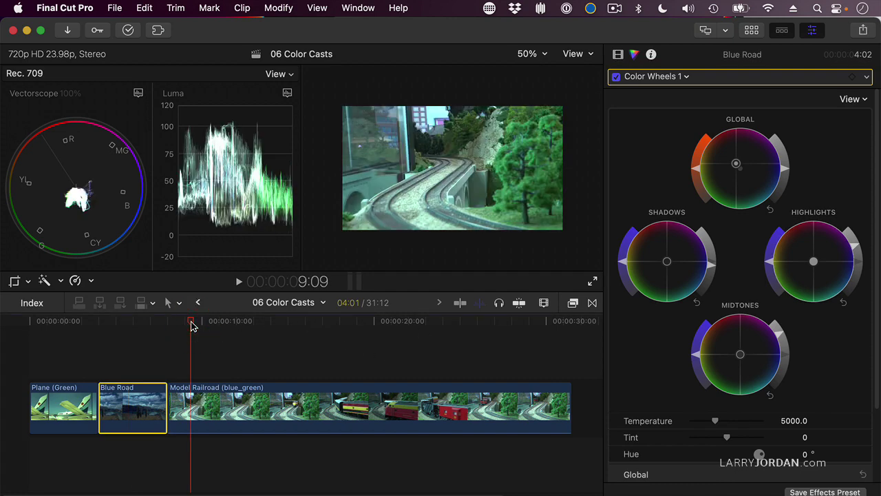
pyautogui.press('space')
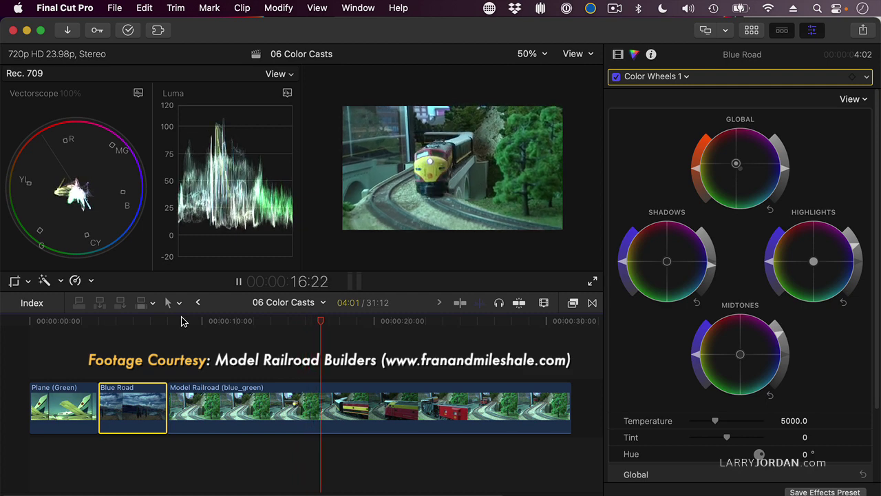
pyautogui.press('space')
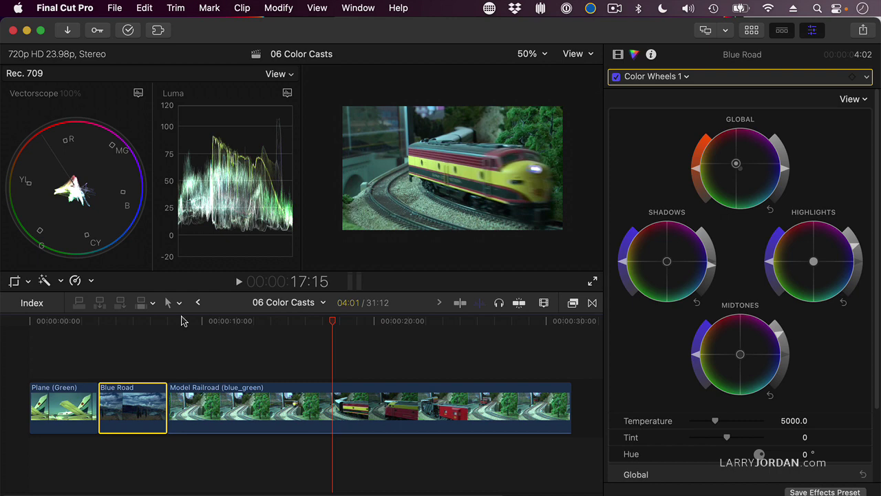
pyautogui.press('space')
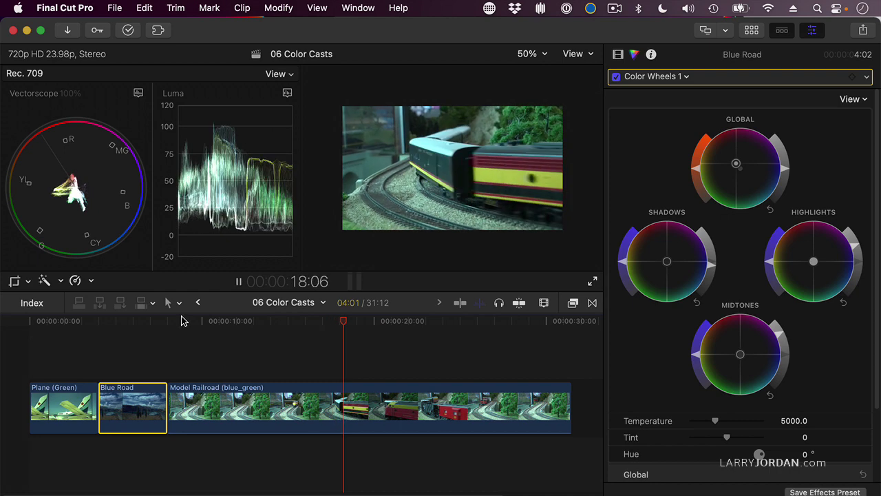
pyautogui.press('space')
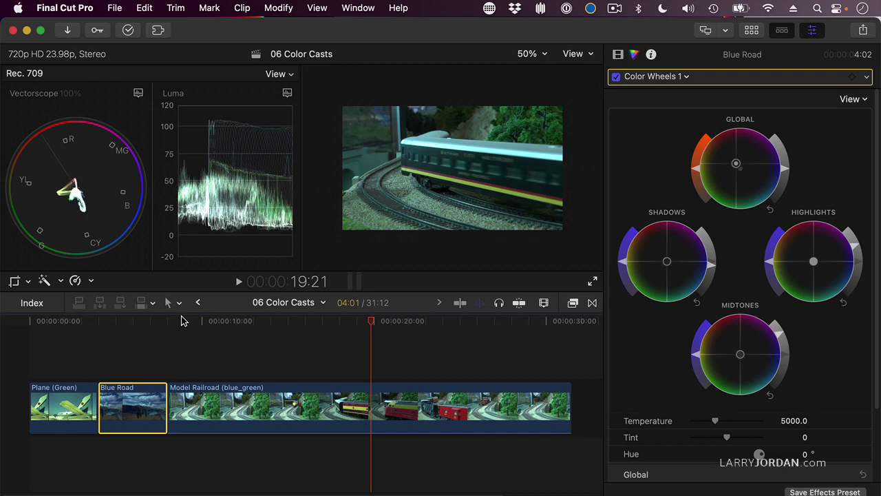
pyautogui.press('space')
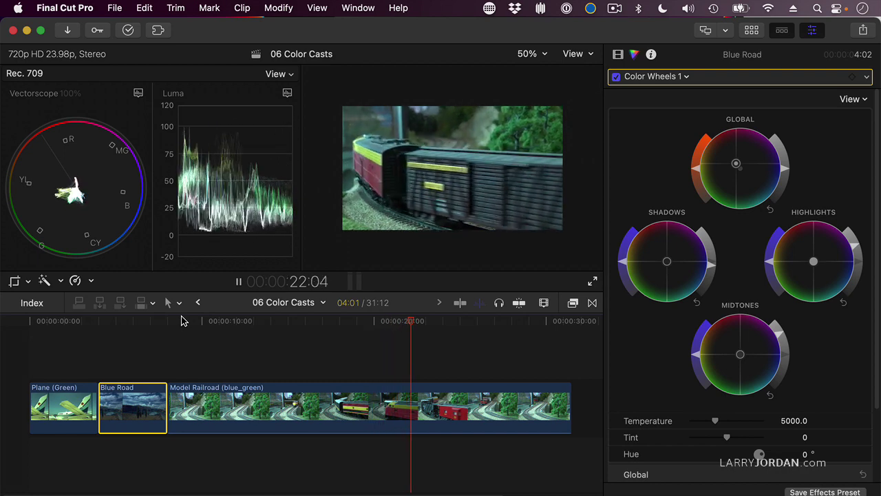
pyautogui.press('space')
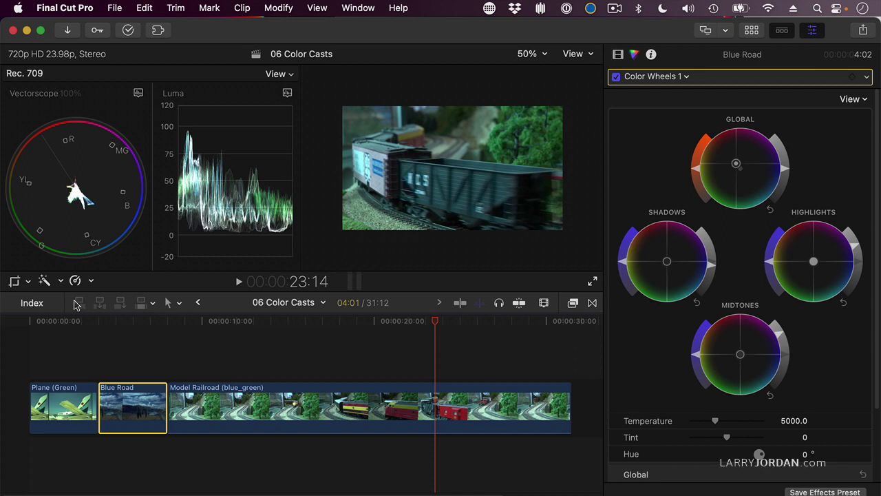
pyautogui.click(14, 280)
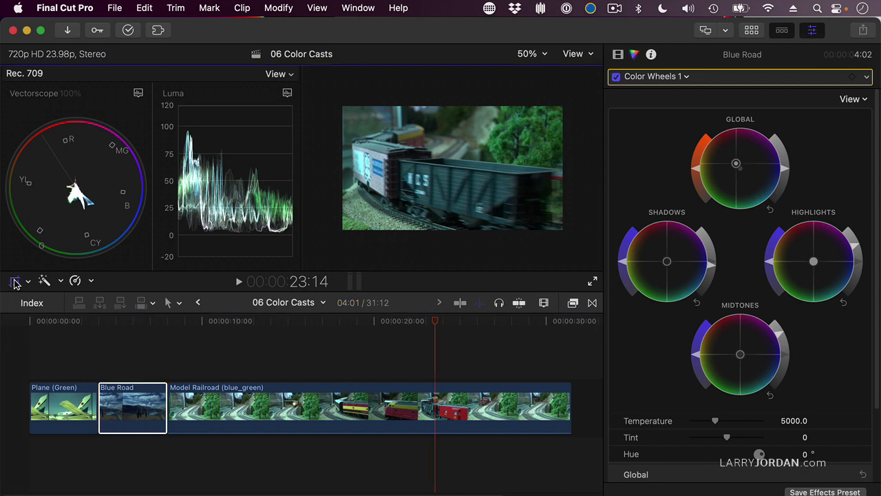
# Select the Model Railroad clip and crop it to a small central patch of the train
pyautogui.click(358, 397)
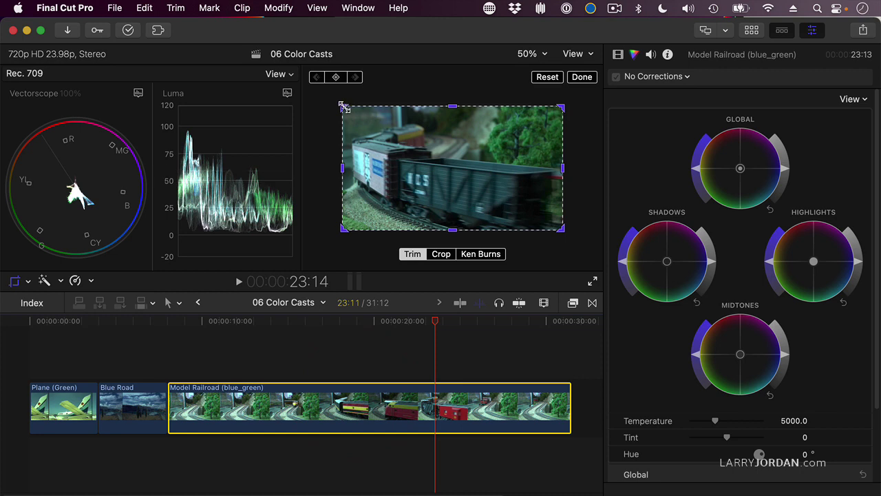
pyautogui.moveTo(343, 107); pyautogui.dragTo(433, 173)
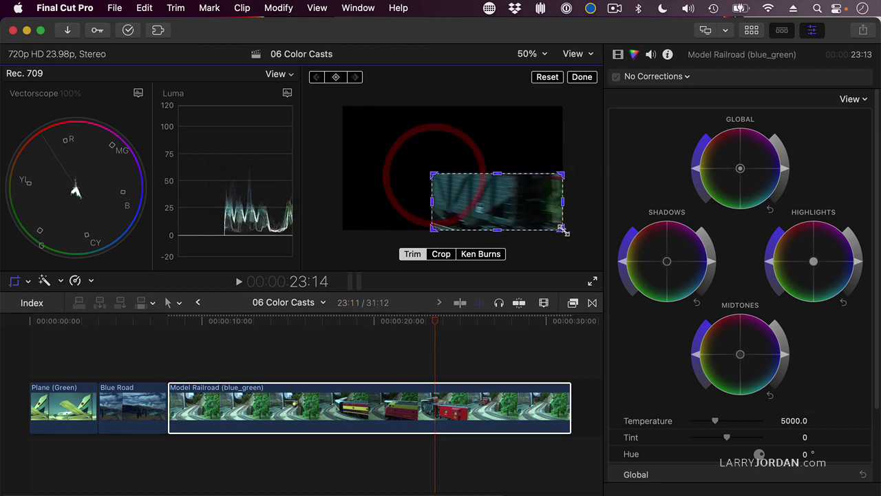
pyautogui.moveTo(563, 229); pyautogui.dragTo(502, 200)
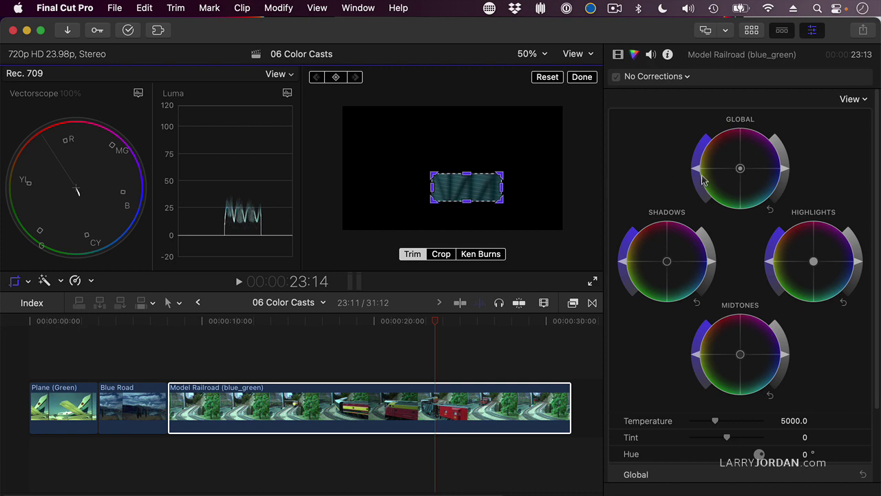
# Try pushing the Global color wheel toward red, then reset it to neutral
pyautogui.click(740, 170)
pyautogui.moveTo(741, 169); pyautogui.dragTo(703, 109)
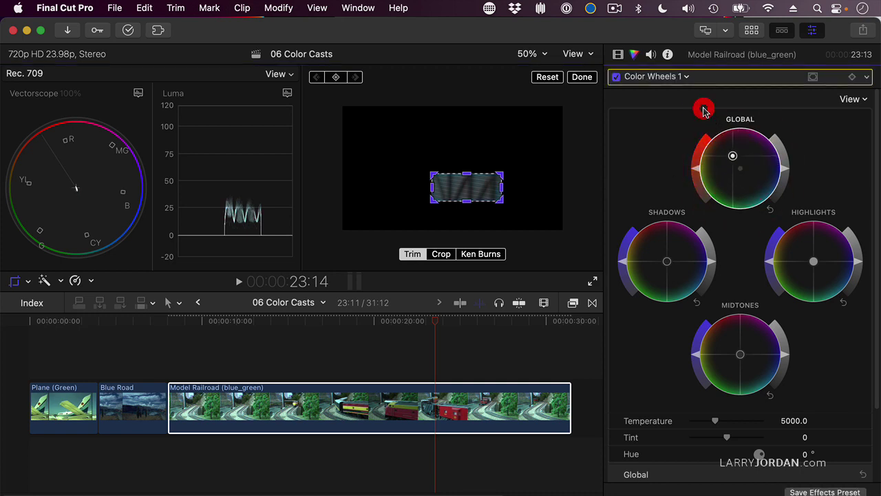
pyautogui.click(869, 77)
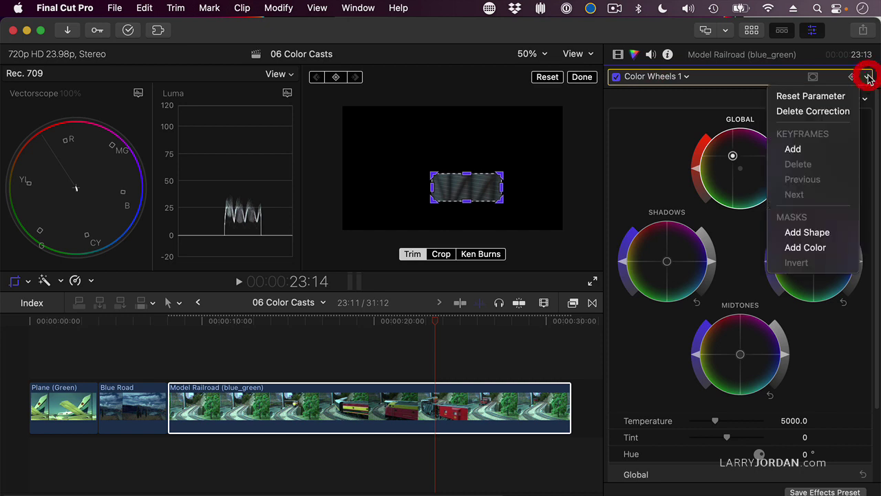
pyautogui.click(854, 93)
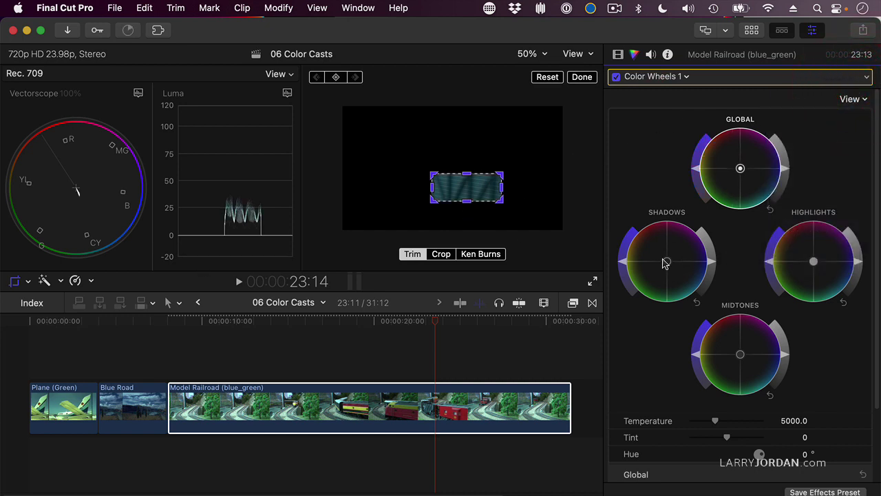
# Push the Shadows and Midtones wheels toward red to warm the railroad clip
pyautogui.moveTo(668, 262); pyautogui.dragTo(638, 224)
pyautogui.click(611, 188)
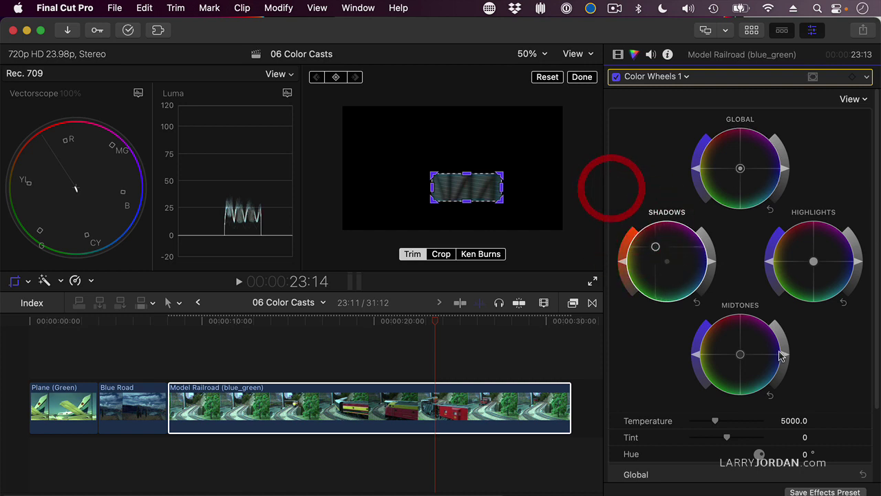
pyautogui.moveTo(740, 354); pyautogui.dragTo(738, 350)
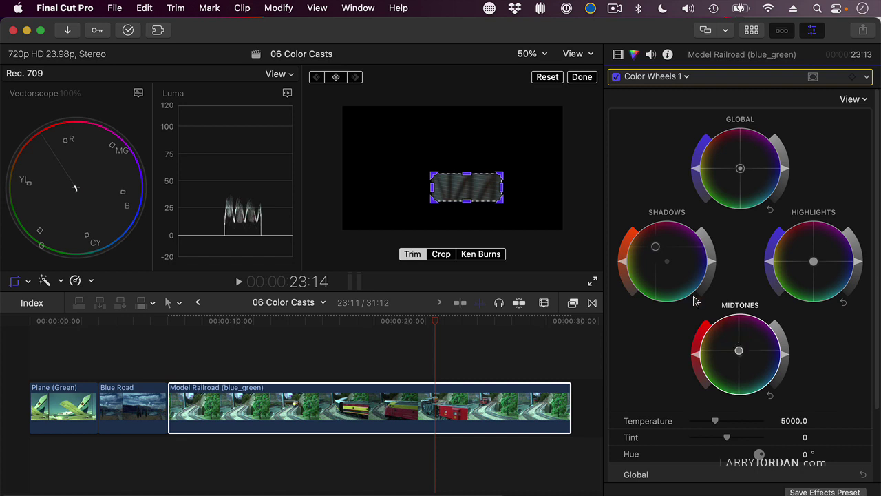
# Restore full frame, toggle Color Wheels 1 off and on to compare, then go to 17:13
pyautogui.click(546, 78)
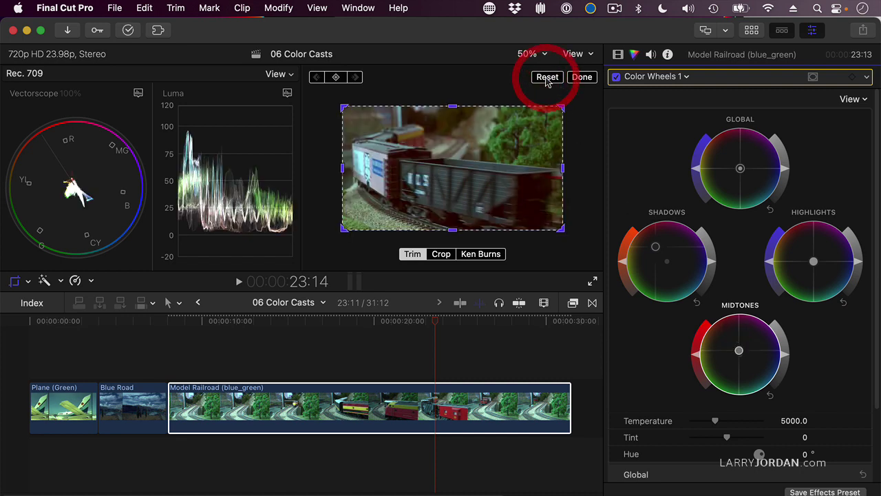
pyautogui.click(617, 77)
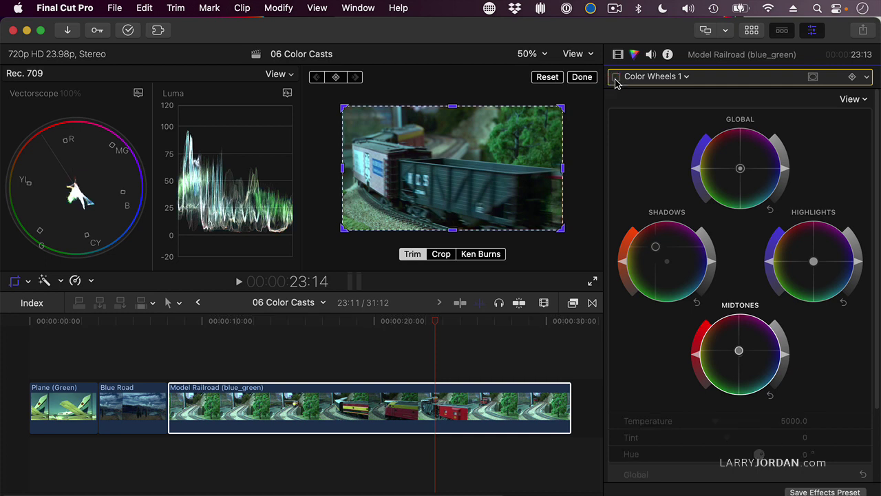
pyautogui.click(616, 77)
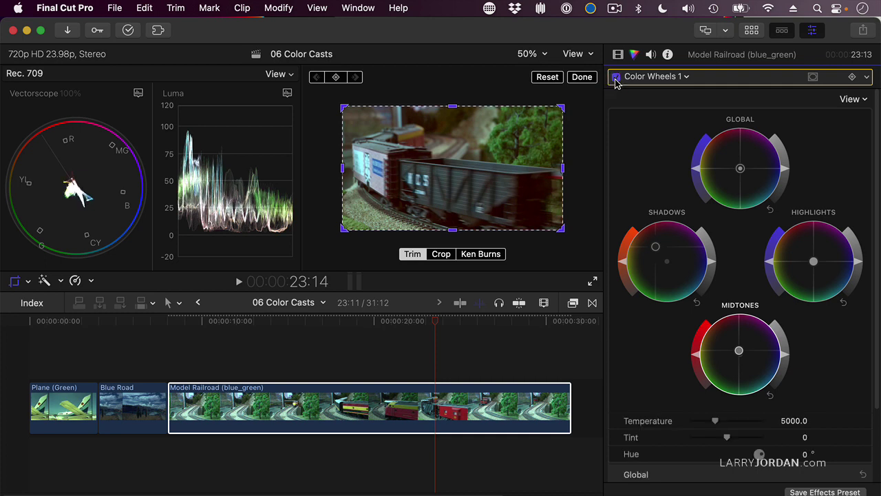
pyautogui.click(351, 321)
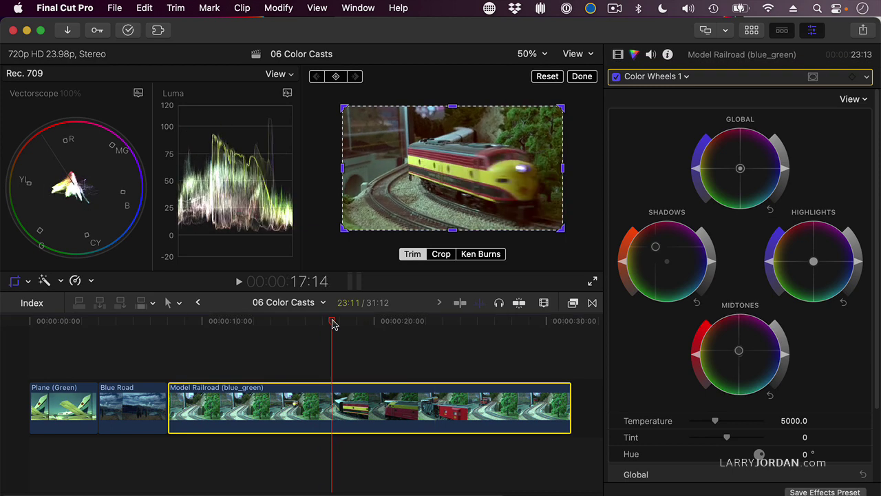
pyautogui.click(331, 324)
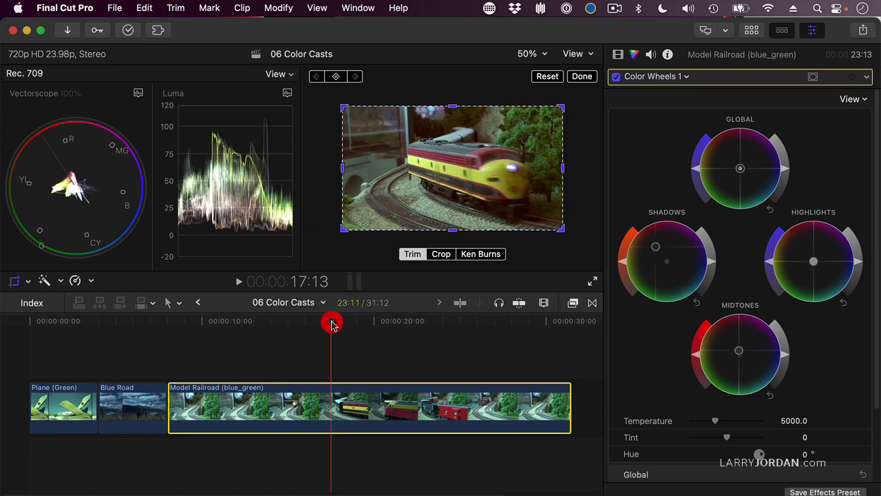
# Finish the frame adjustments and fine-tune the Shadows and Midtones brightness sliders
pyautogui.click(578, 77)
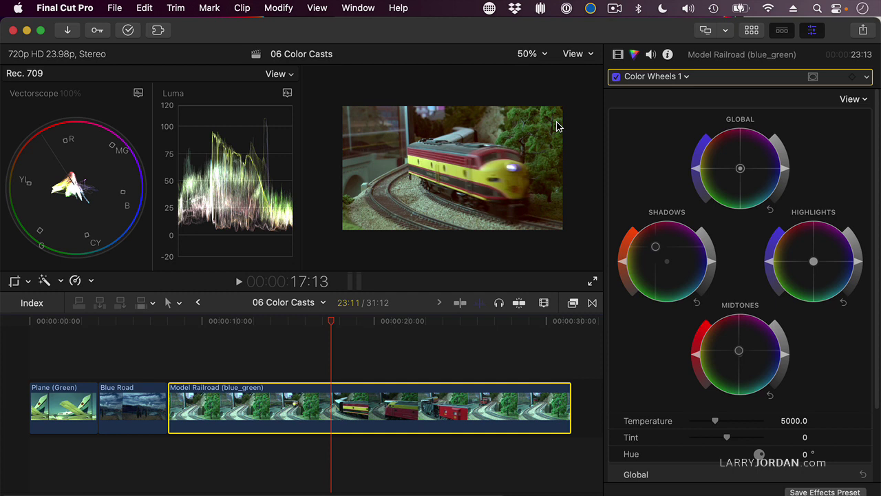
pyautogui.click(714, 267)
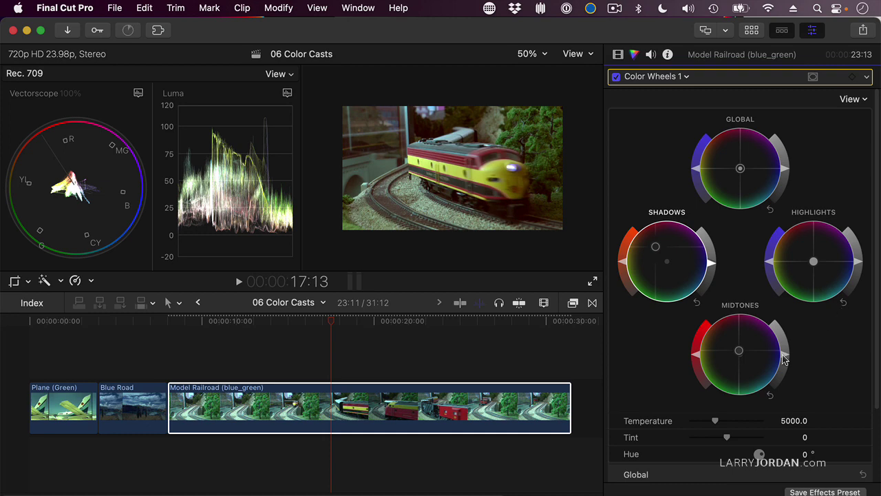
pyautogui.click(785, 353)
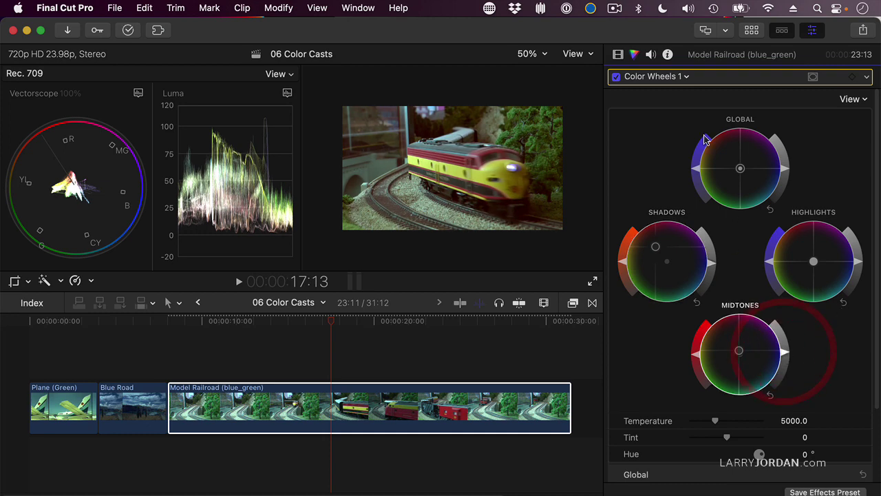